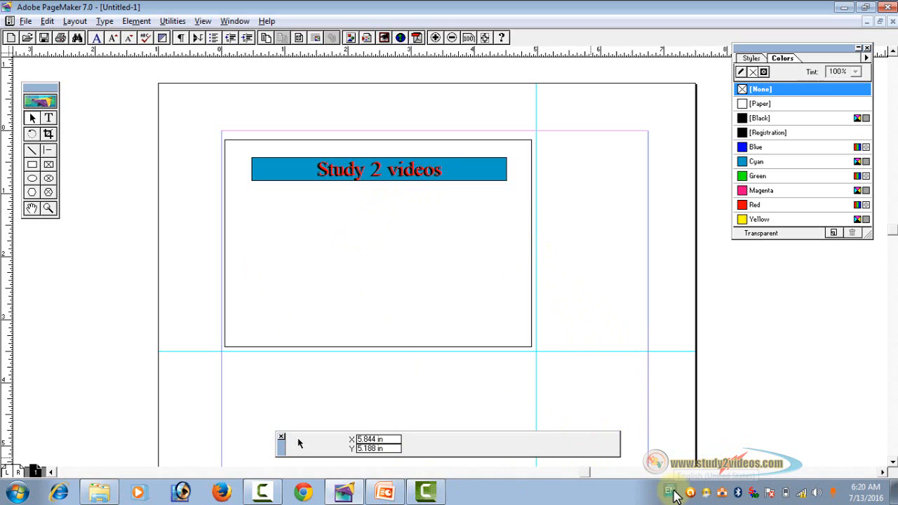
# - Switch the input language to Hindi (India) and draw a text block below the title banner, inside the bordered rectangle
pyautogui.click(671, 492)
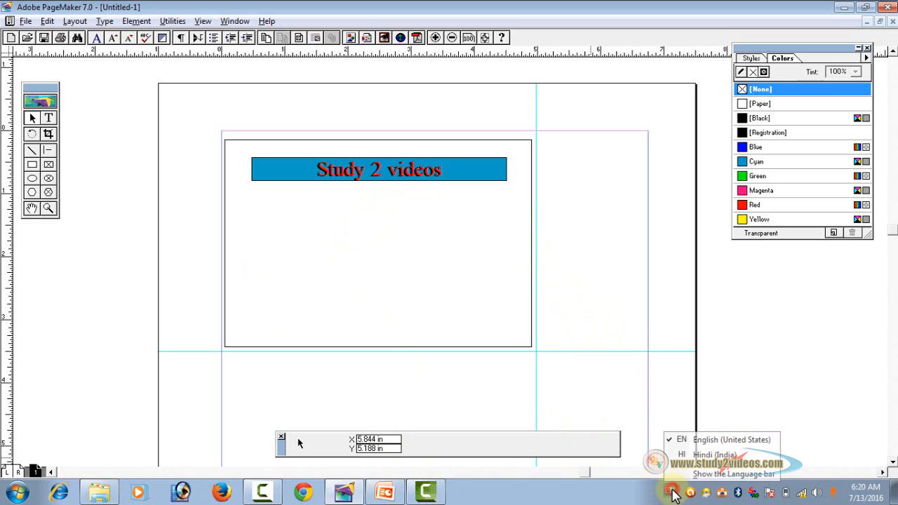
pyautogui.click(690, 455)
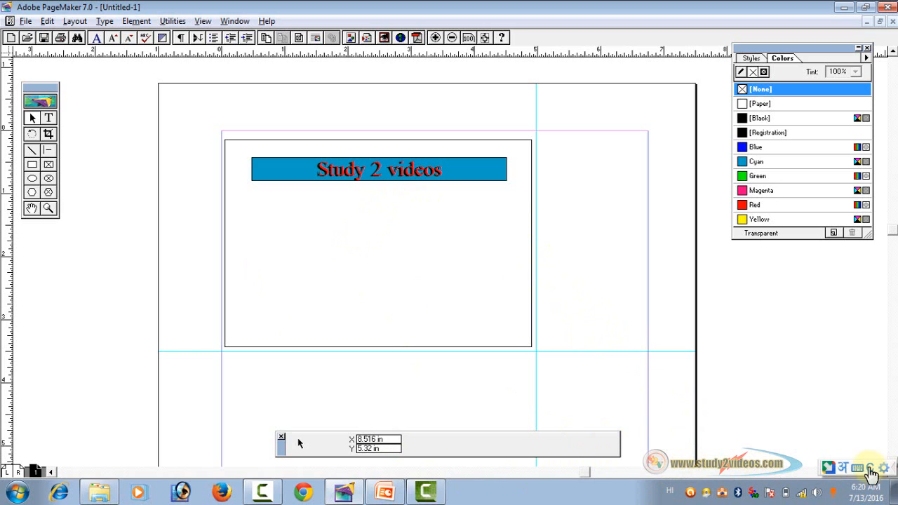
pyautogui.click(49, 118)
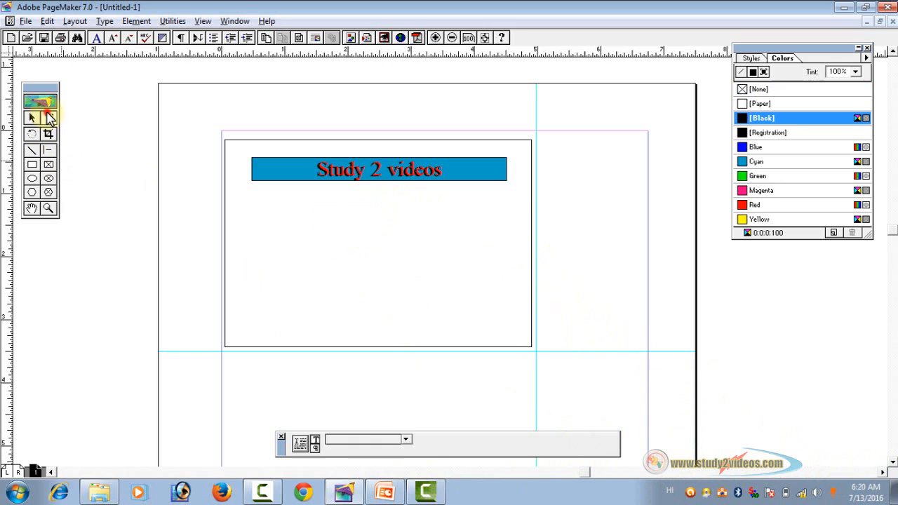
pyautogui.moveTo(232, 223); pyautogui.dragTo(525, 277)
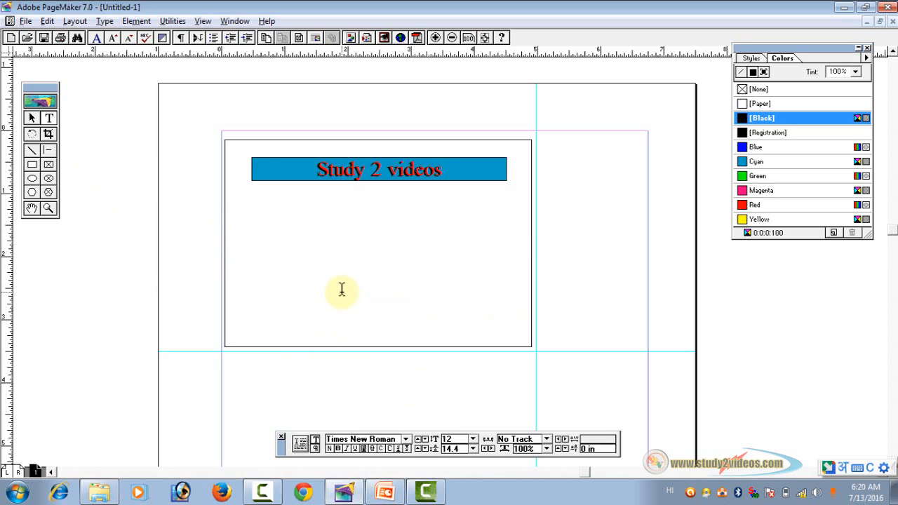
# - Try to enter the Hindi words "आसन हिंदी" in the text block, and delete the entered text
pyautogui.write('aasan')
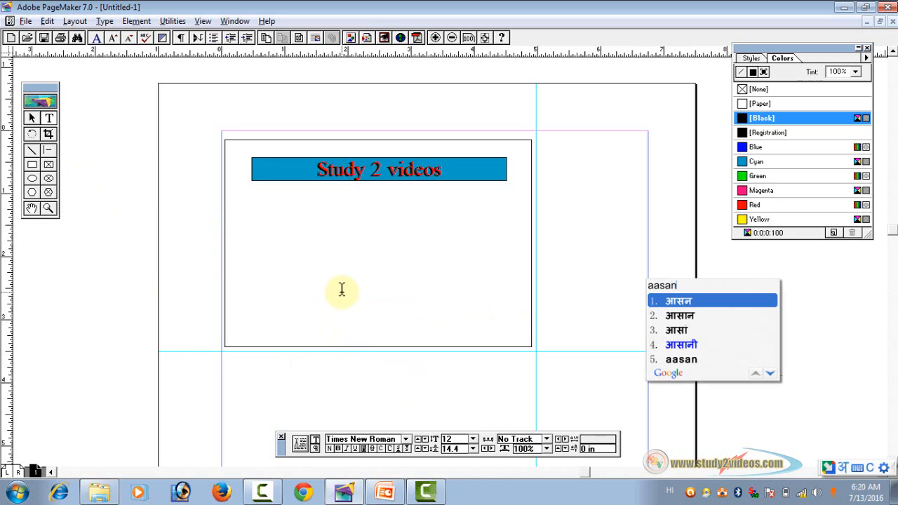
pyautogui.press('space')
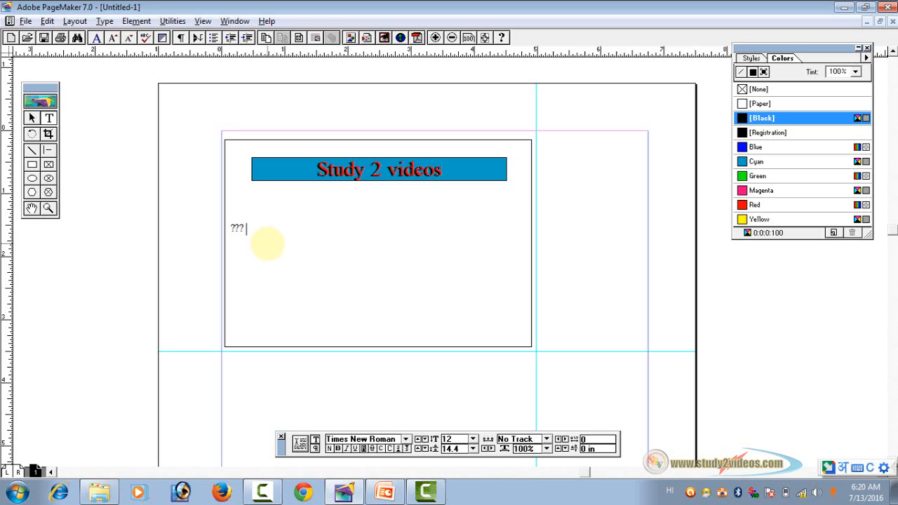
pyautogui.write('hindi')
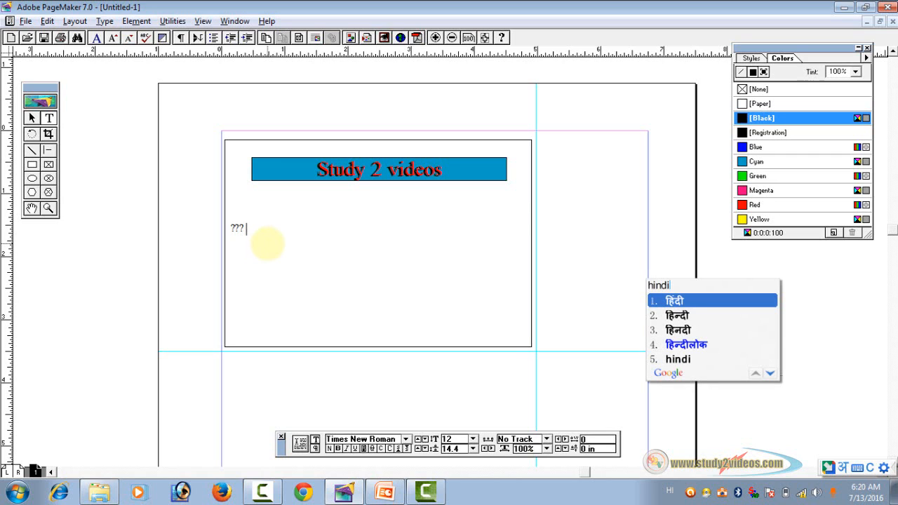
pyautogui.press('space')
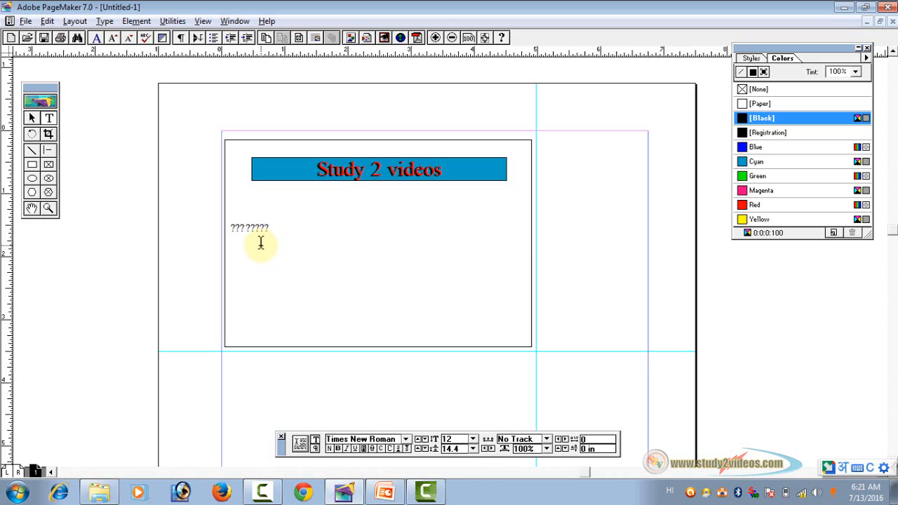
pyautogui.moveTo(273, 229); pyautogui.dragTo(193, 223)
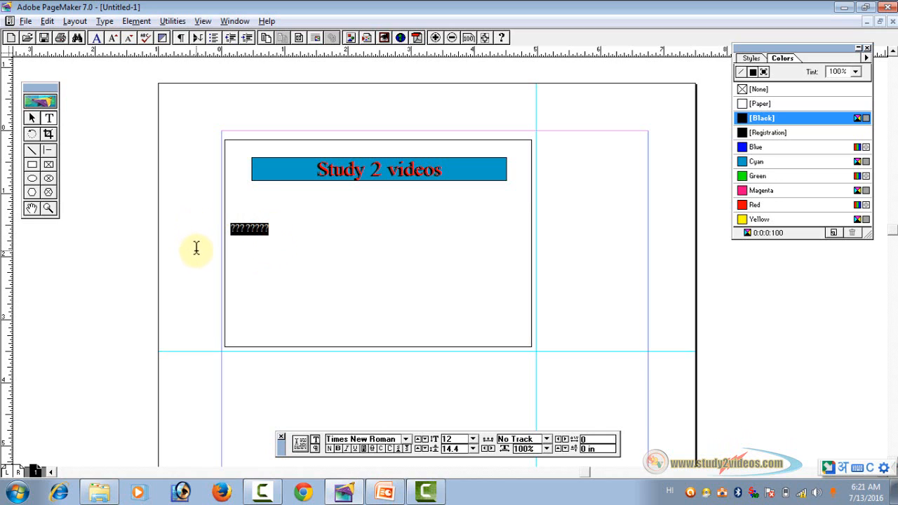
pyautogui.press('BackSpace')
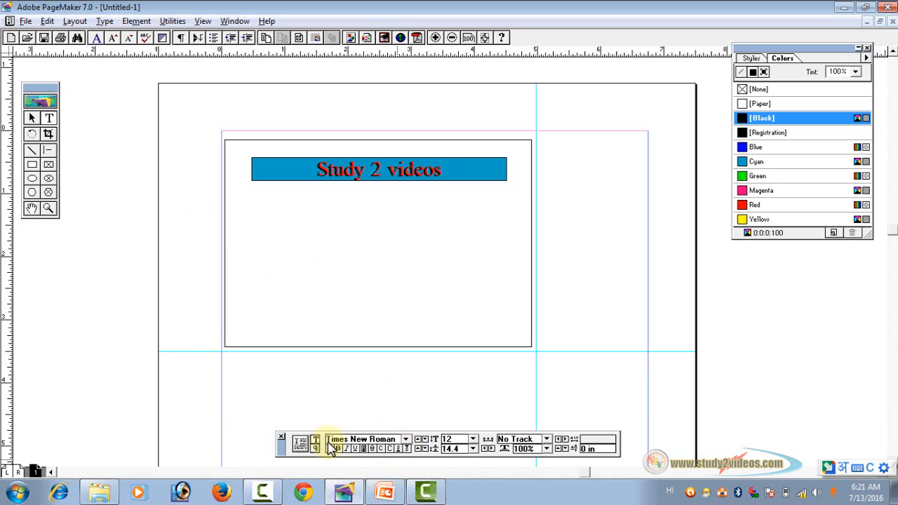
# - Look through the end of the font list for a Hindi font, and close the list
pyautogui.click(406, 440)
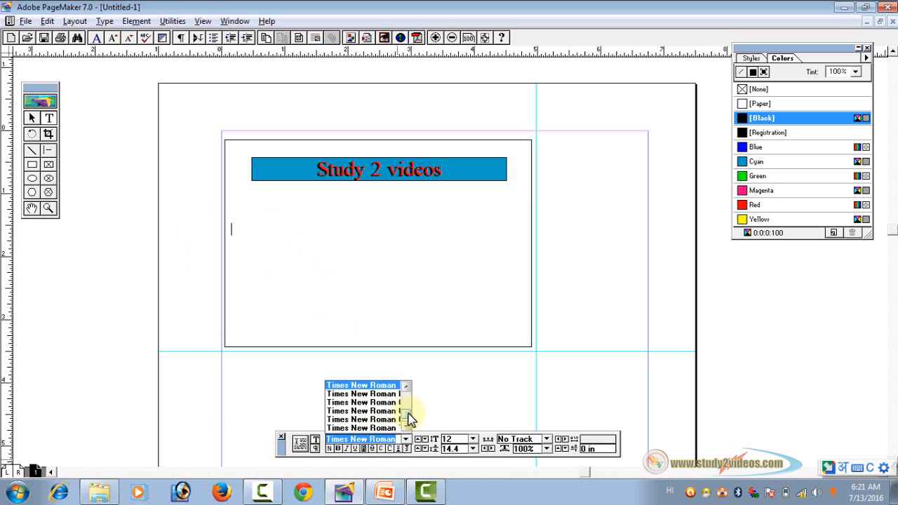
pyautogui.scroll(-3, 407, 419)
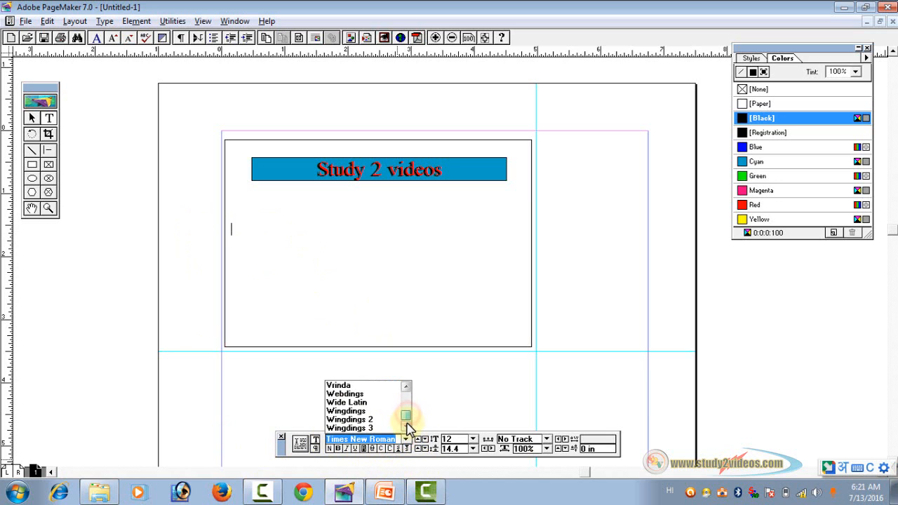
pyautogui.click(407, 386)
pyautogui.click(407, 387)
pyautogui.click(406, 386)
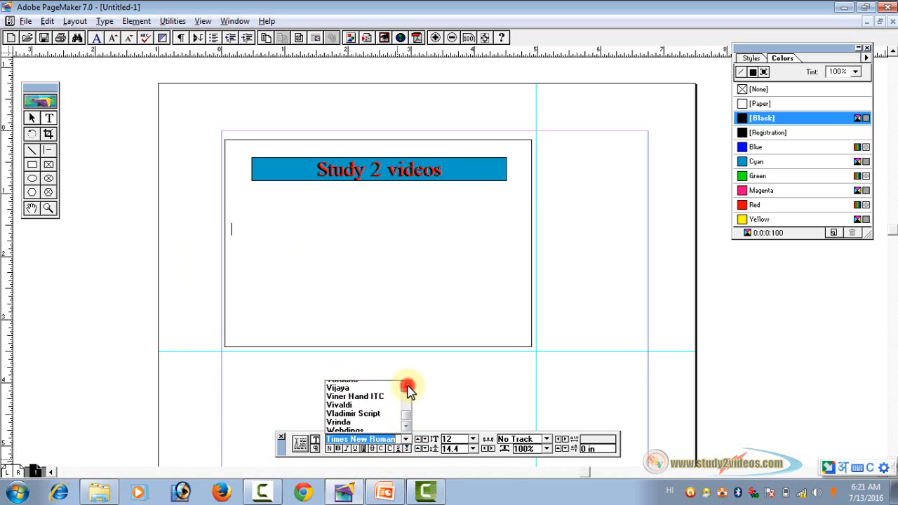
pyautogui.click(406, 386)
pyautogui.click(406, 387)
pyautogui.click(407, 387)
pyautogui.click(407, 387)
pyautogui.click(407, 386)
pyautogui.click(407, 386)
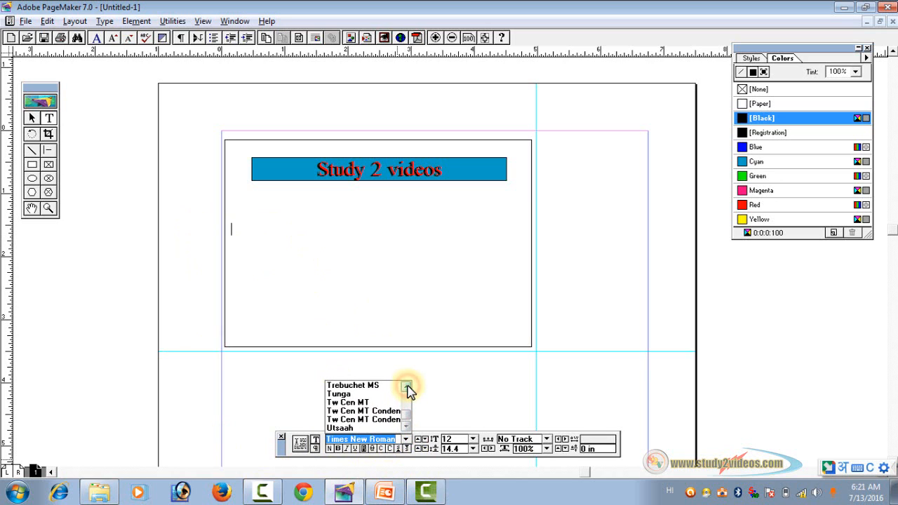
pyautogui.click(701, 90)
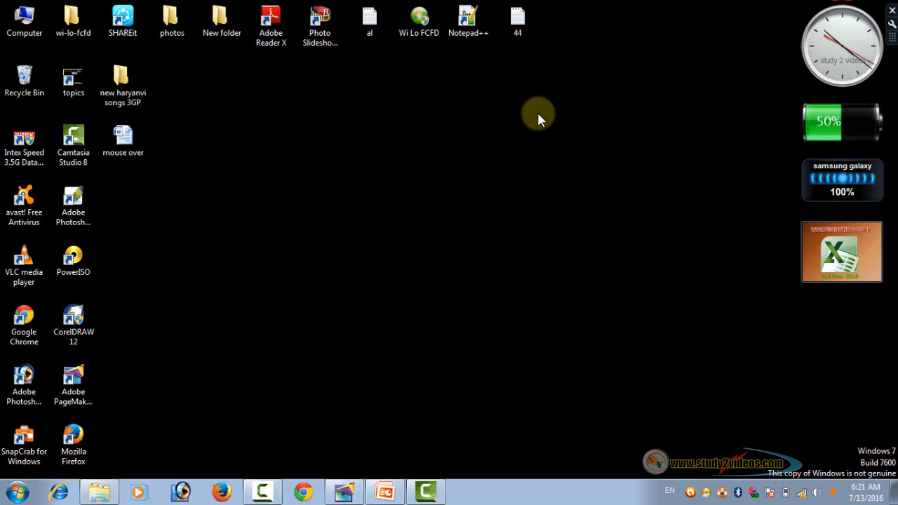
pyautogui.rightClick(491, 107)
pyautogui.click(525, 162)
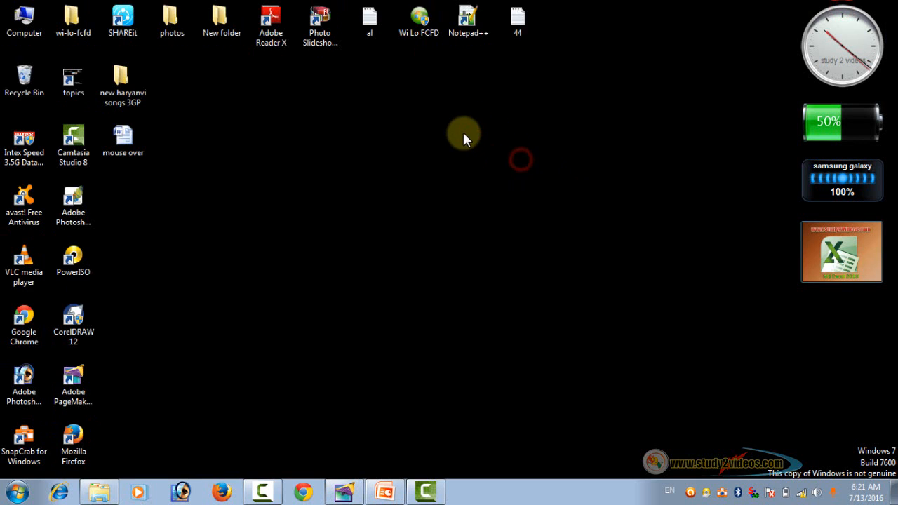
pyautogui.rightClick(441, 126)
pyautogui.click(463, 180)
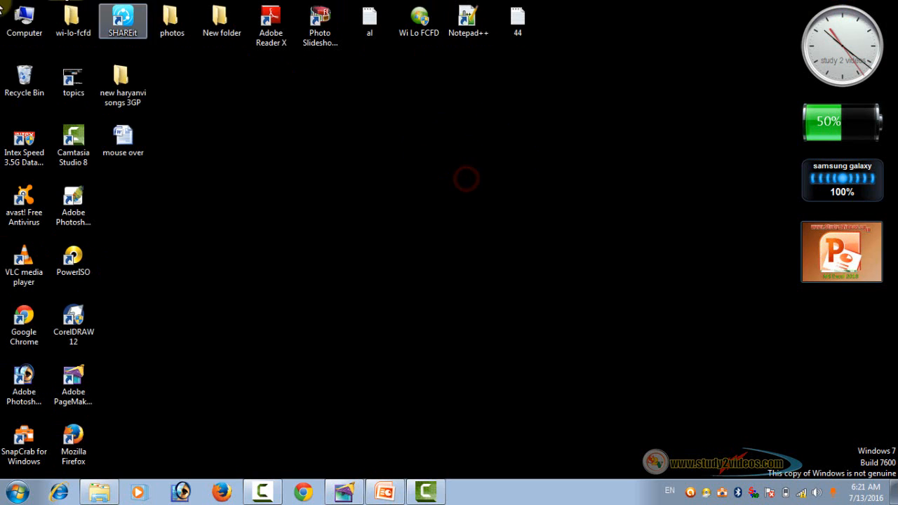
# - Open the Hindi fonts folder inside SOFTWARES on the Mp3,Soft,Games (D:) drive from Computer
pyautogui.doubleClick(23, 19)
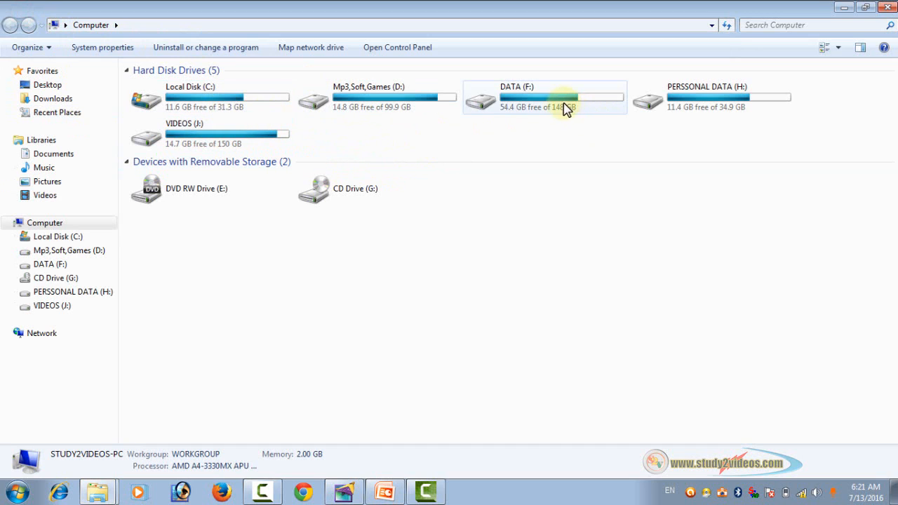
pyautogui.click(385, 101)
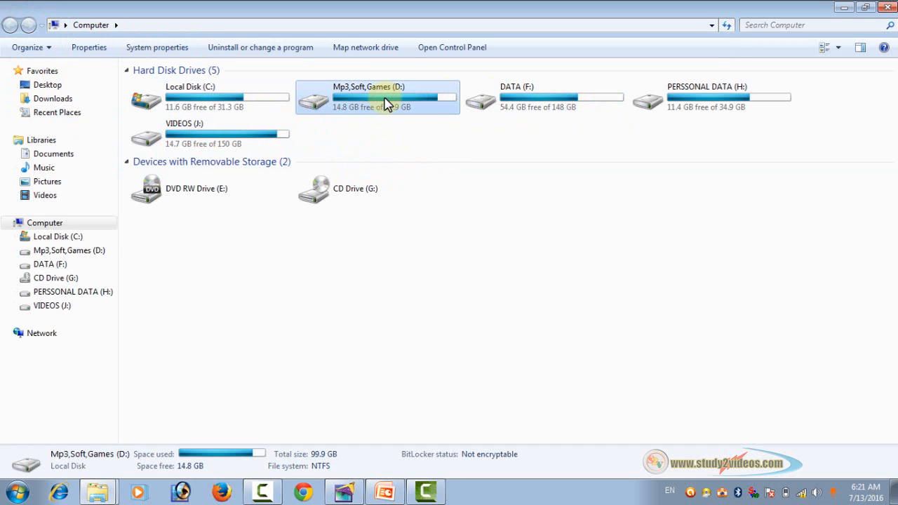
pyautogui.doubleClick(385, 102)
pyautogui.doubleClick(292, 81)
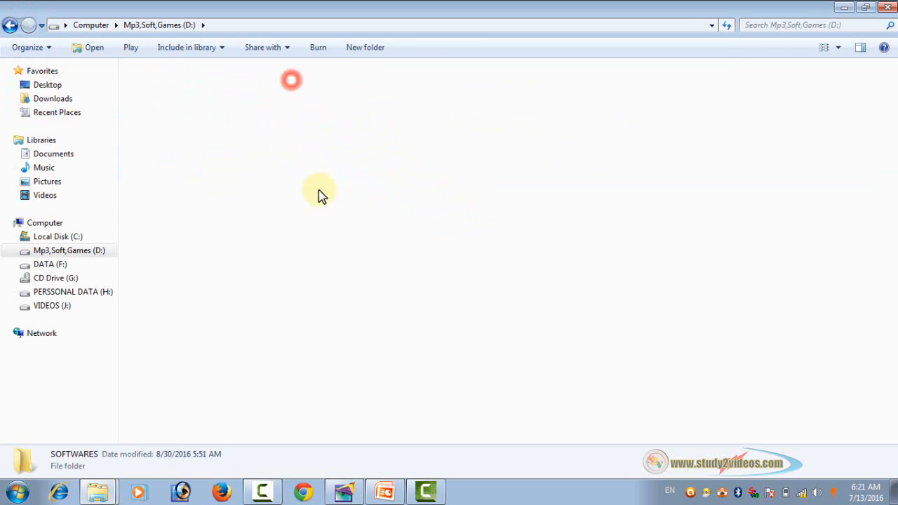
pyautogui.doubleClick(334, 82)
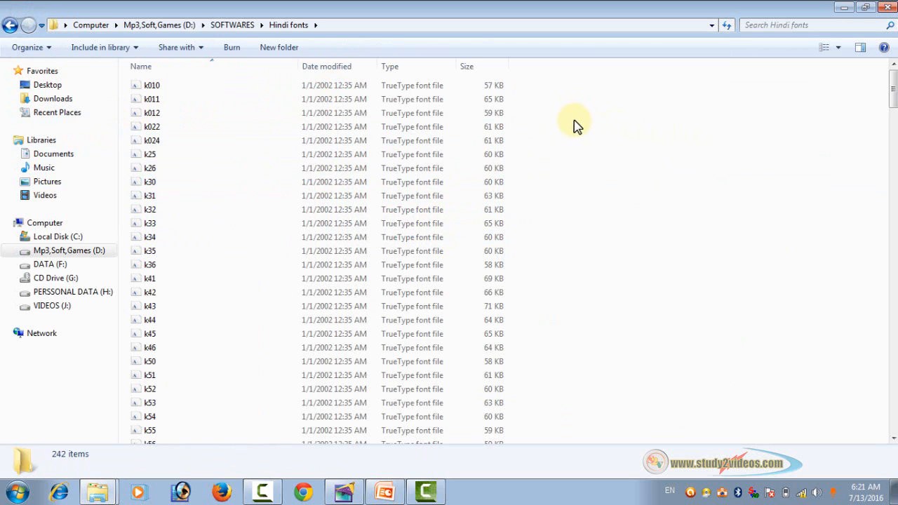
# - Copy the six font files k022, k024, k25, k26, k30 and k31
pyautogui.moveTo(573, 123); pyautogui.dragTo(172, 196)
pyautogui.rightClick(134, 147)
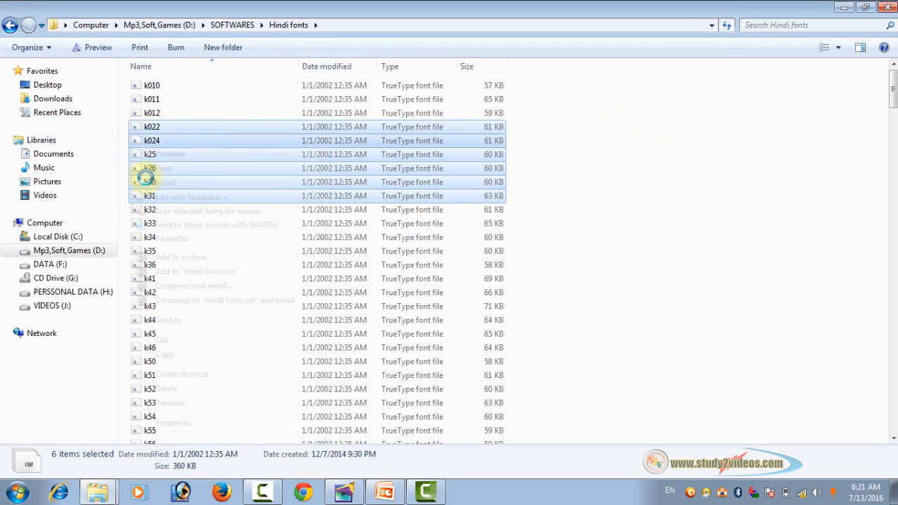
pyautogui.click(164, 354)
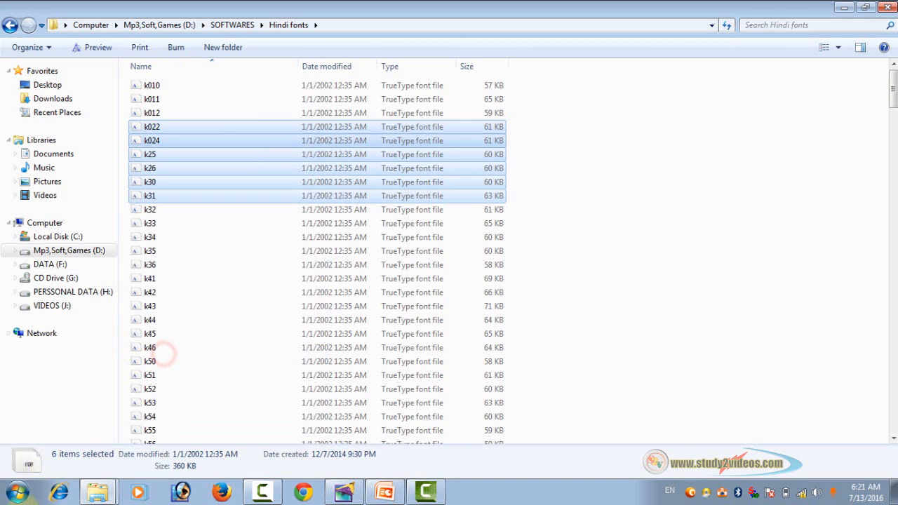
# - Install the copied font files by pasting them into the Control Panel's Fonts folder
pyautogui.click(17, 492)
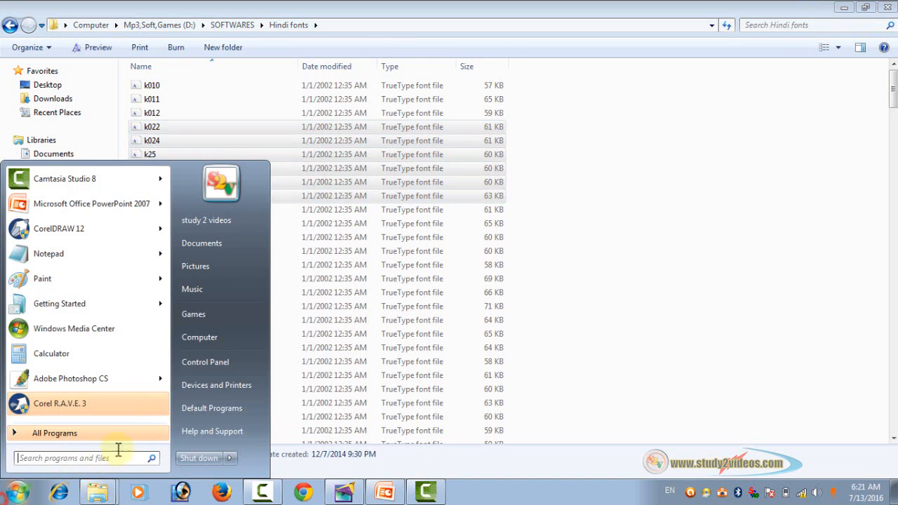
pyautogui.click(205, 358)
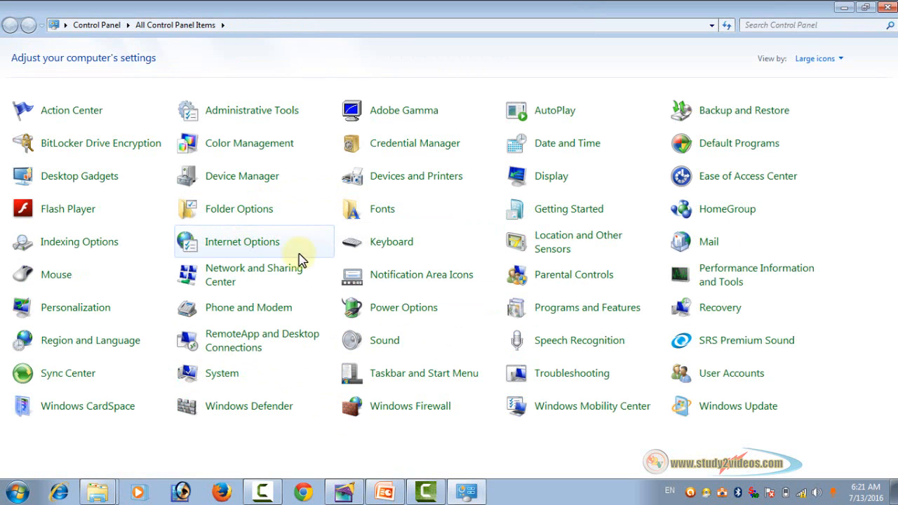
pyautogui.click(382, 211)
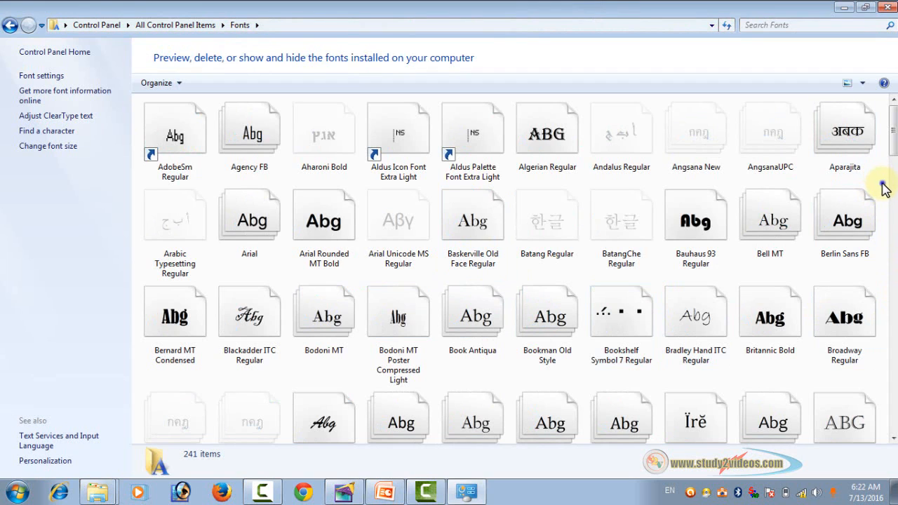
pyautogui.rightClick(882, 188)
pyautogui.click(836, 254)
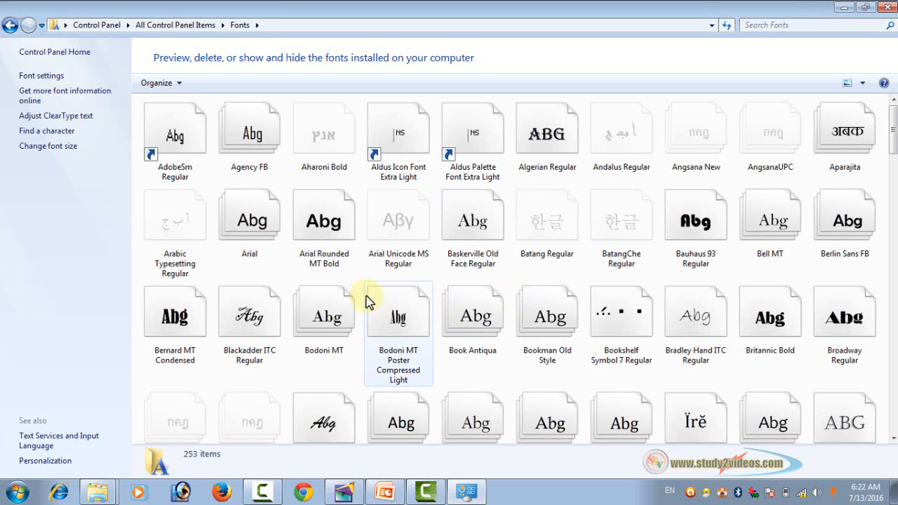
# - Close the Fonts and Hindi fonts folder windows and switch back to Adobe PageMaker
pyautogui.click(887, 7)
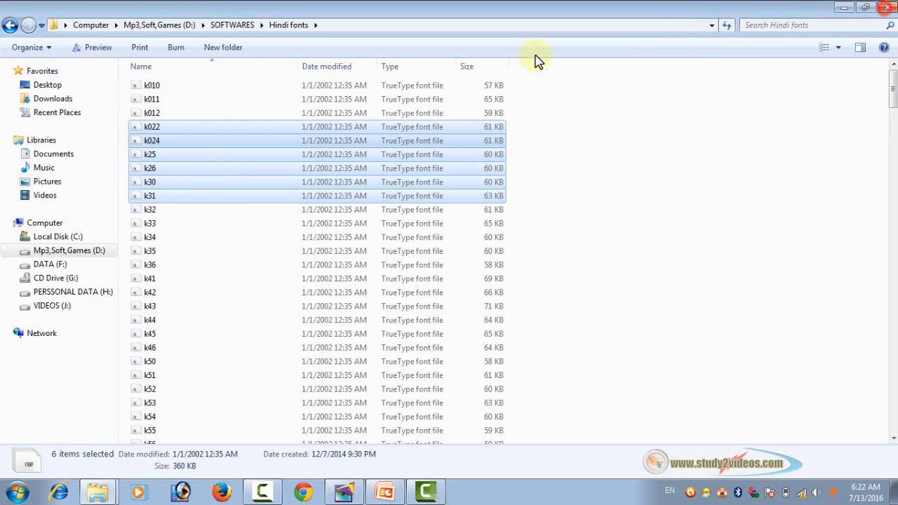
pyautogui.click(887, 7)
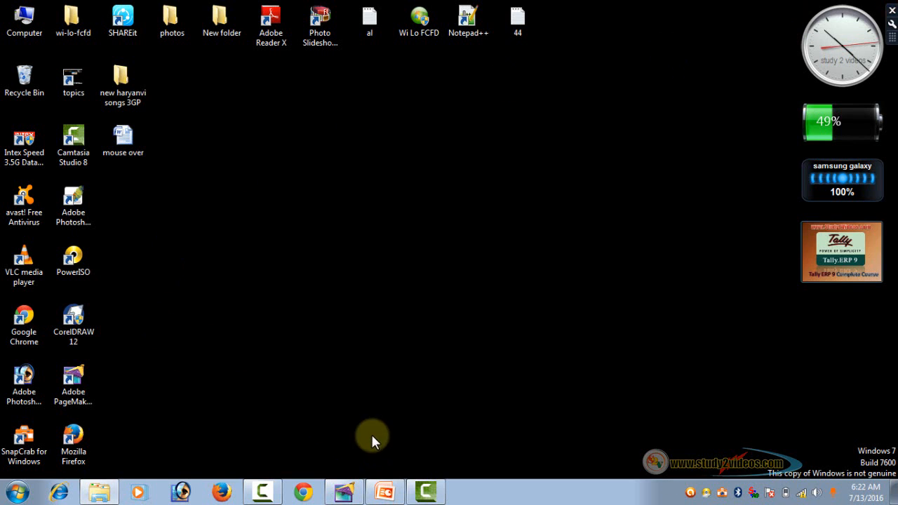
pyautogui.click(349, 492)
# - Draw a new text block with the Text tool below the title banner, spanning most of the bordered rectangle's width
pyautogui.click(483, 375)
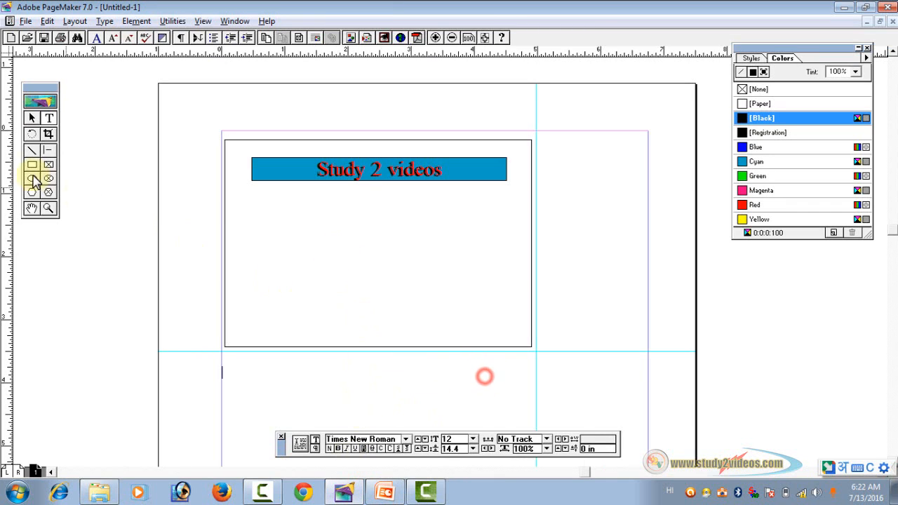
pyautogui.click(32, 151)
pyautogui.click(32, 118)
pyautogui.click(48, 118)
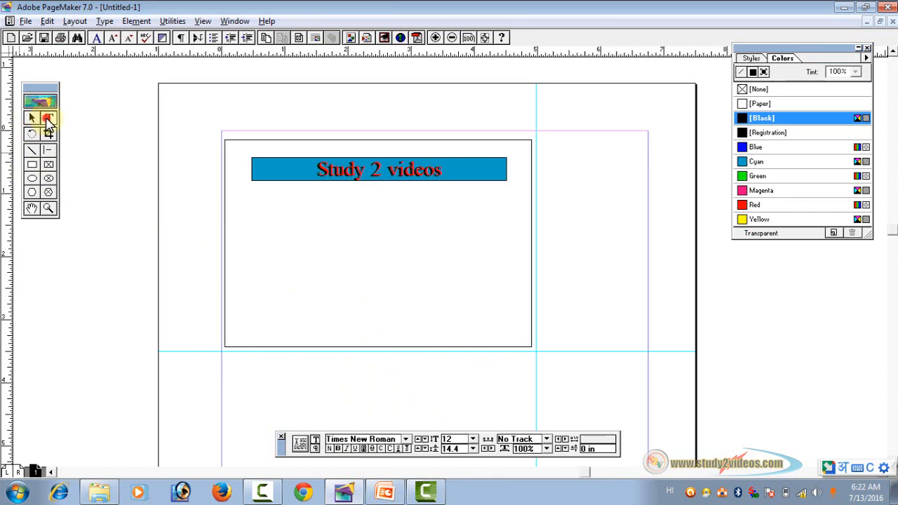
pyautogui.click(295, 300)
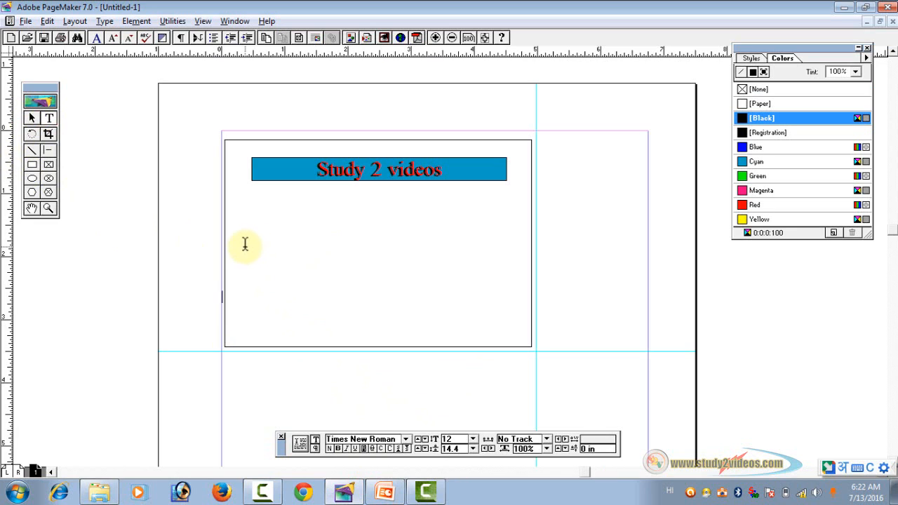
pyautogui.moveTo(236, 226); pyautogui.dragTo(525, 267)
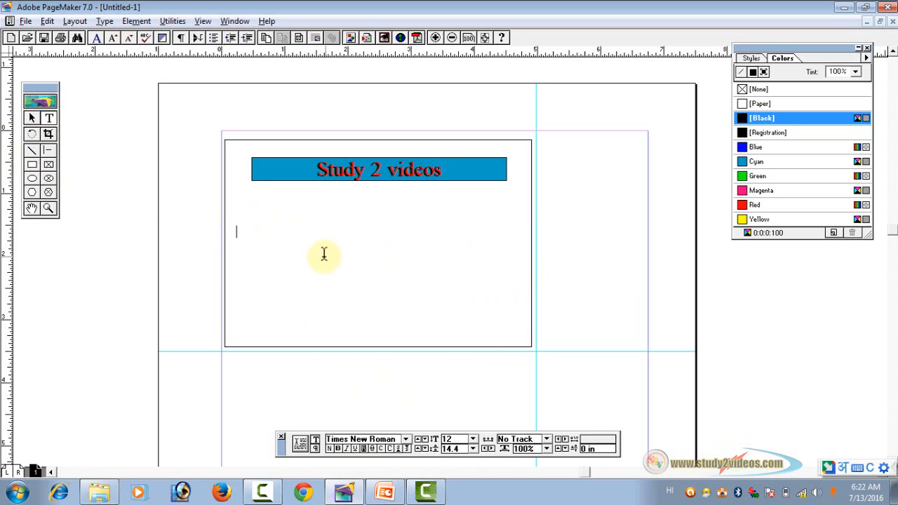
pyautogui.click(405, 438)
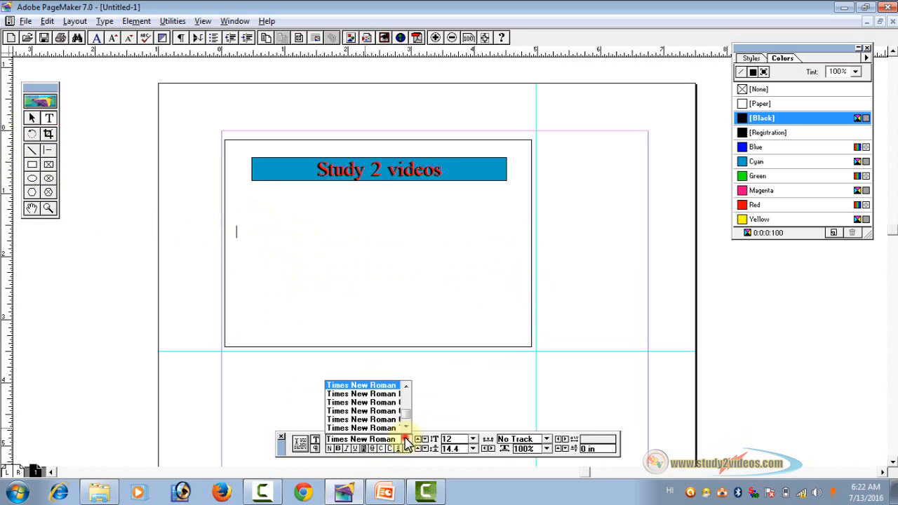
pyautogui.click(409, 424)
pyautogui.moveTo(409, 424); pyautogui.dragTo(414, 407)
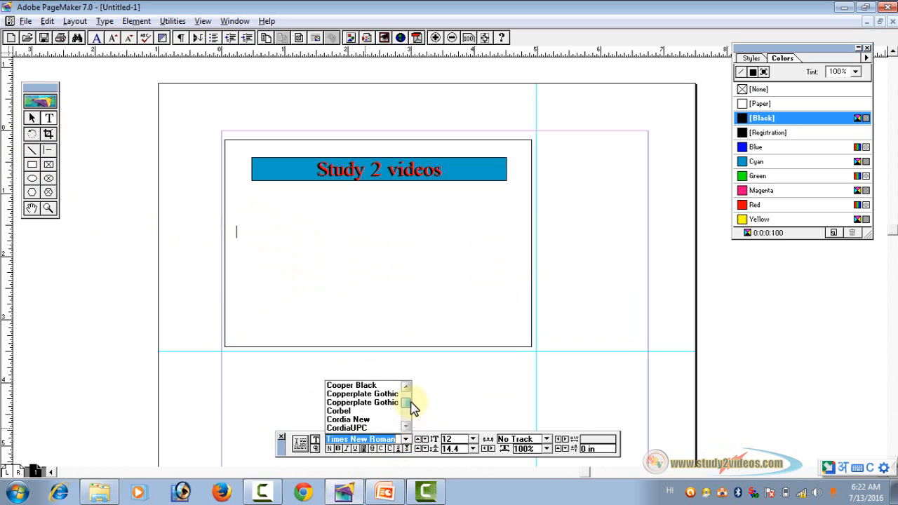
pyautogui.click(358, 402)
# - Set the new text block's font to Kruti Dev 024 and change it to Kruti Dev 026
pyautogui.click(406, 439)
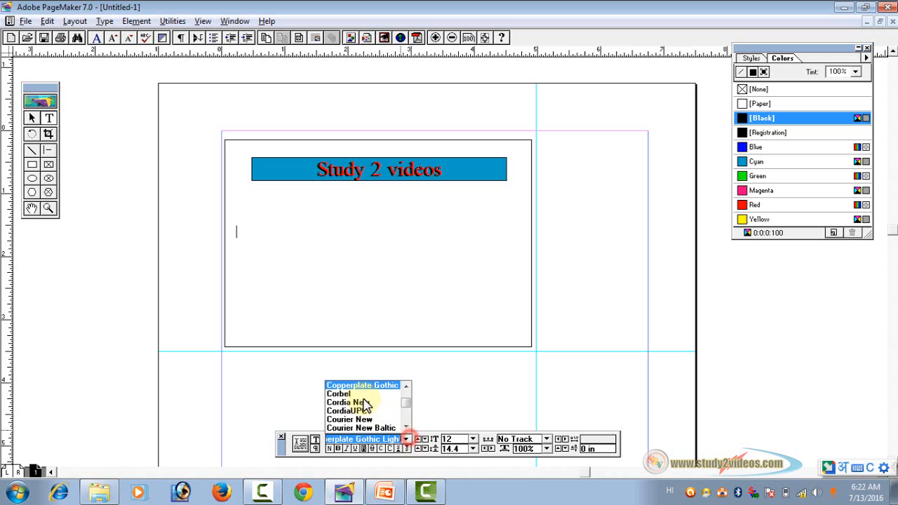
pyautogui.moveTo(407, 411); pyautogui.dragTo(407, 396)
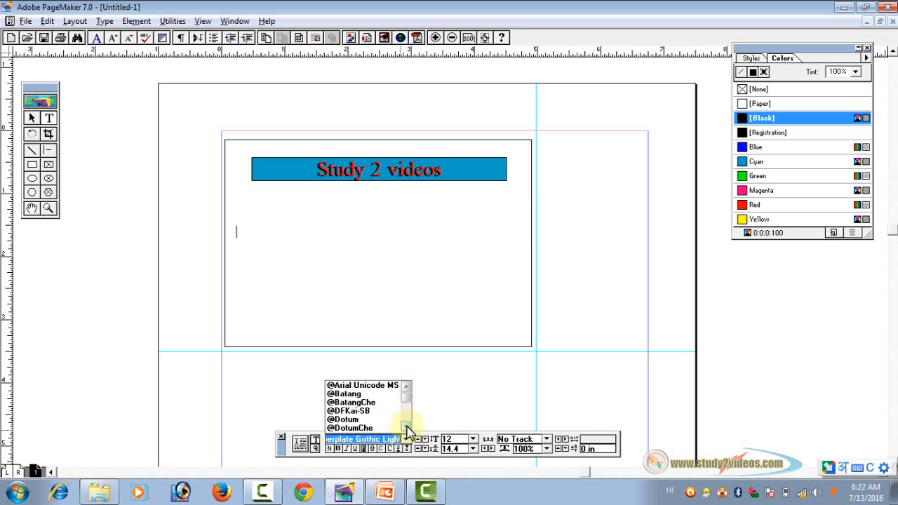
pyautogui.click(406, 426)
pyautogui.click(407, 426)
pyautogui.click(406, 426)
pyautogui.click(406, 426)
pyautogui.click(407, 426)
pyautogui.click(407, 426)
pyautogui.click(406, 426)
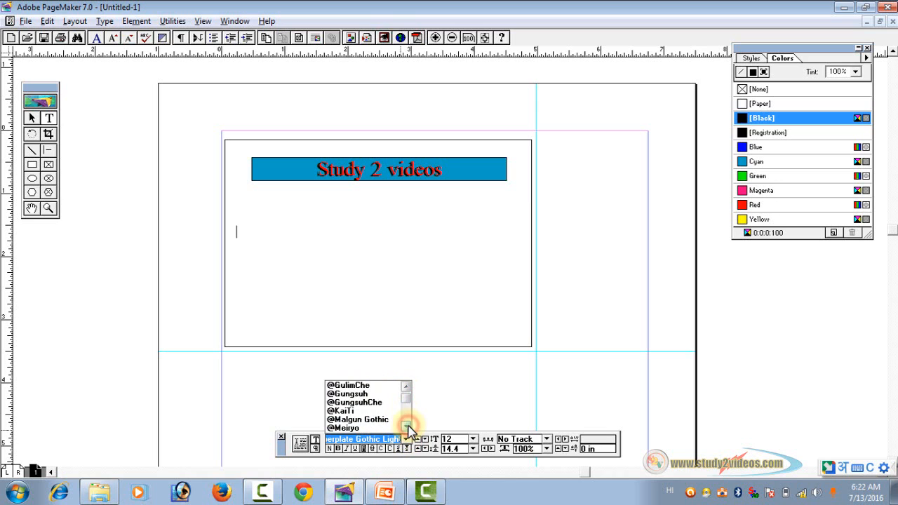
pyautogui.click(407, 426)
pyautogui.click(406, 426)
pyautogui.click(406, 427)
pyautogui.click(406, 426)
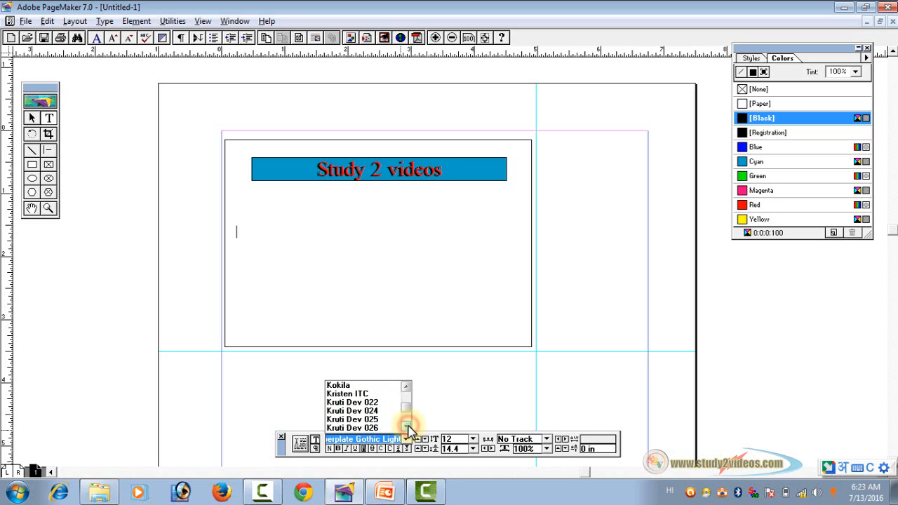
pyautogui.click(349, 411)
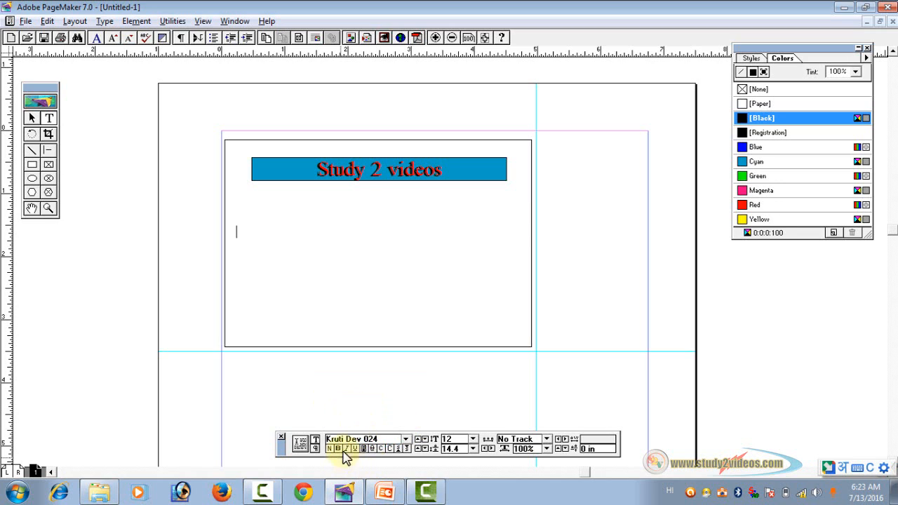
pyautogui.click(405, 439)
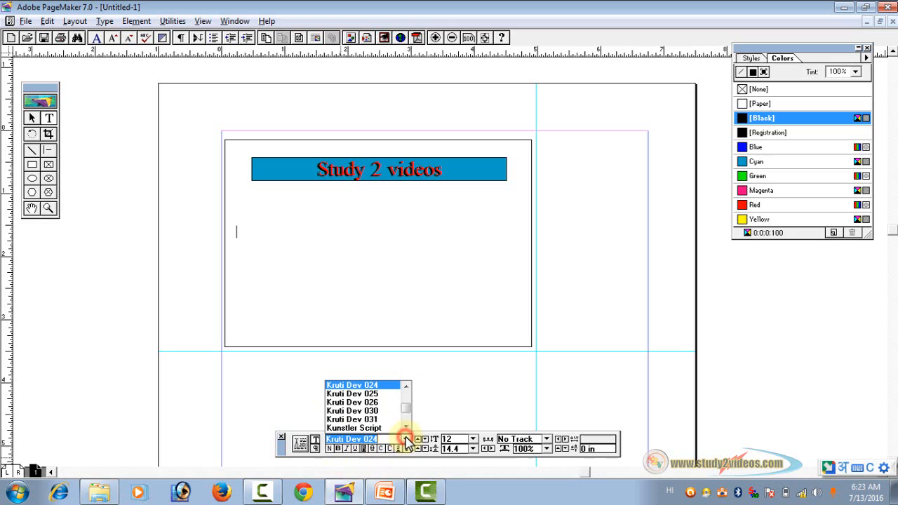
pyautogui.click(365, 402)
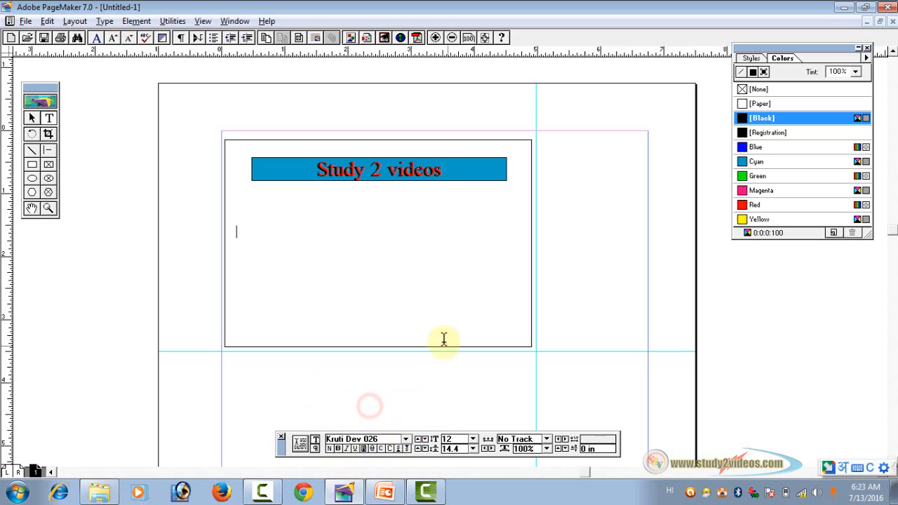
# - Try entering hkdh in the area below the title banner and delete it again
pyautogui.click(306, 253)
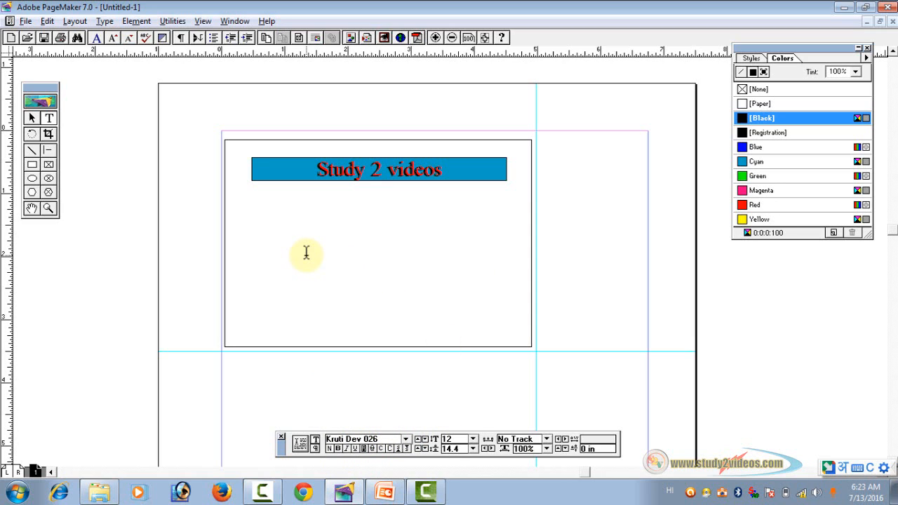
pyautogui.write('hkdh')
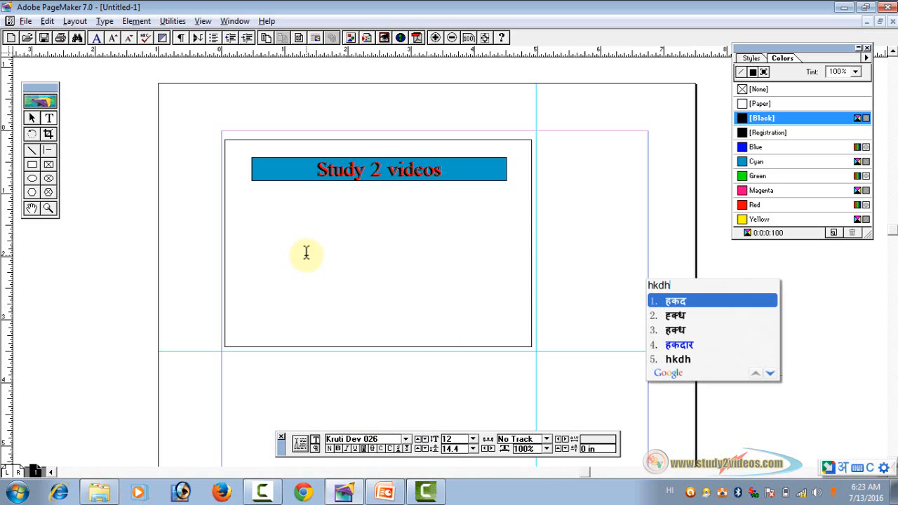
pyautogui.press('BackSpace')
pyautogui.press('BackSpace')
pyautogui.press('BackSpace')
pyautogui.press('BackSpace')
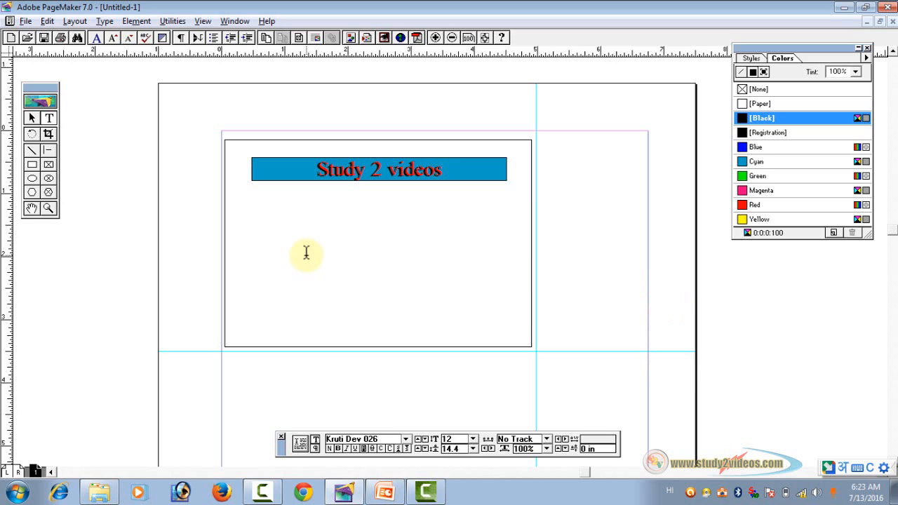
# - Switch the keyboard input language from Hindi to English and place the insertion point back below the title banner
pyautogui.click(671, 493)
pyautogui.click(692, 437)
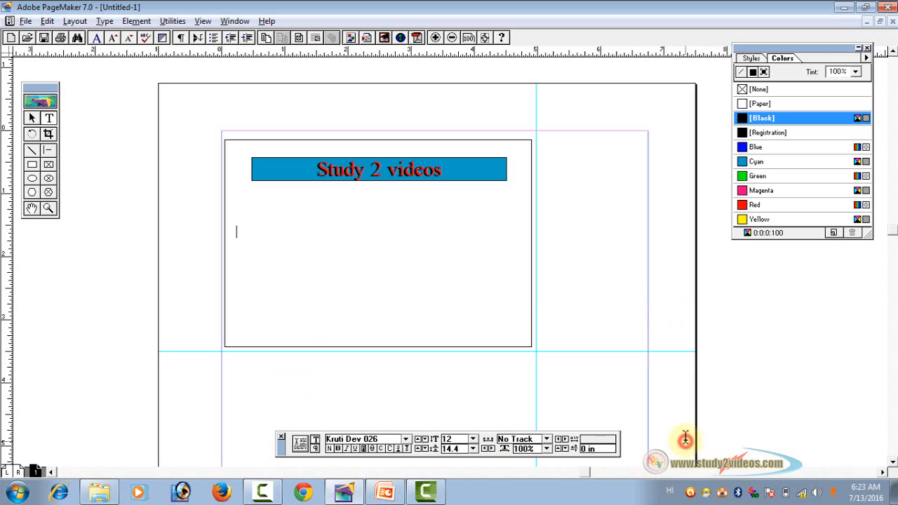
pyautogui.click(265, 240)
# - Set the font at the insertion point to Kruti Dev 030
pyautogui.click(406, 439)
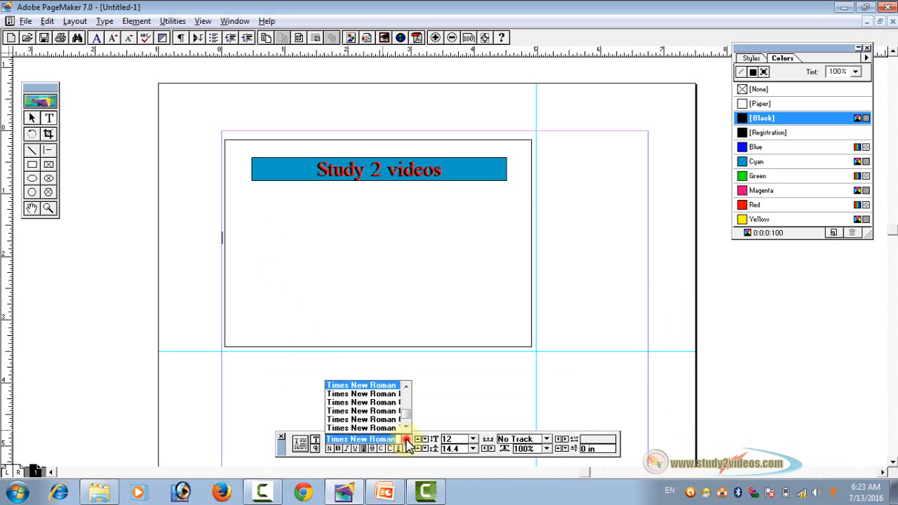
pyautogui.moveTo(405, 413)
pyautogui.mouseDown()
pyautogui.moveTo(411, 406)
pyautogui.moveTo(412, 418)
pyautogui.moveTo(409, 407)
pyautogui.mouseUp()
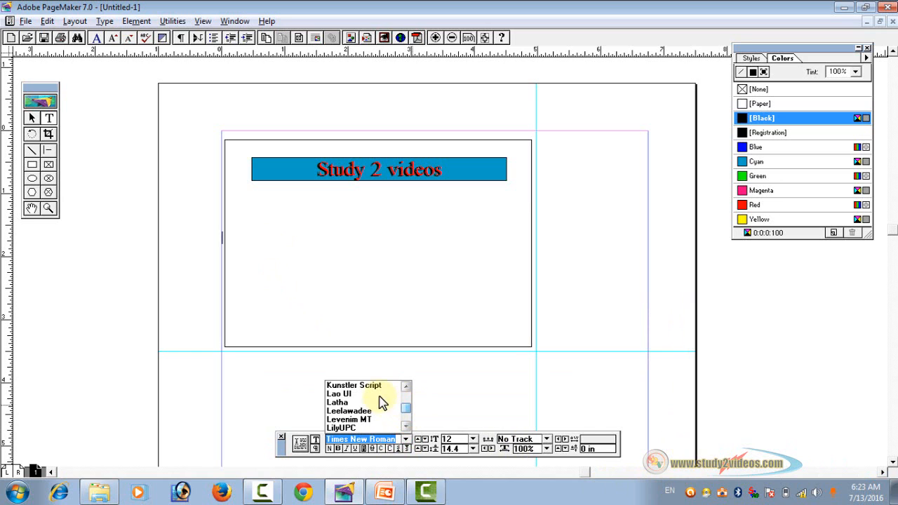
pyautogui.click(357, 386)
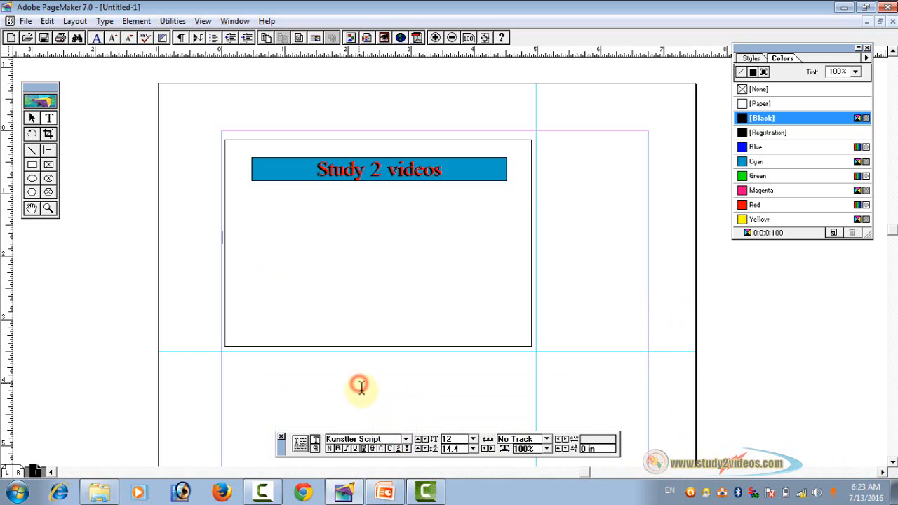
pyautogui.click(405, 440)
pyautogui.click(406, 386)
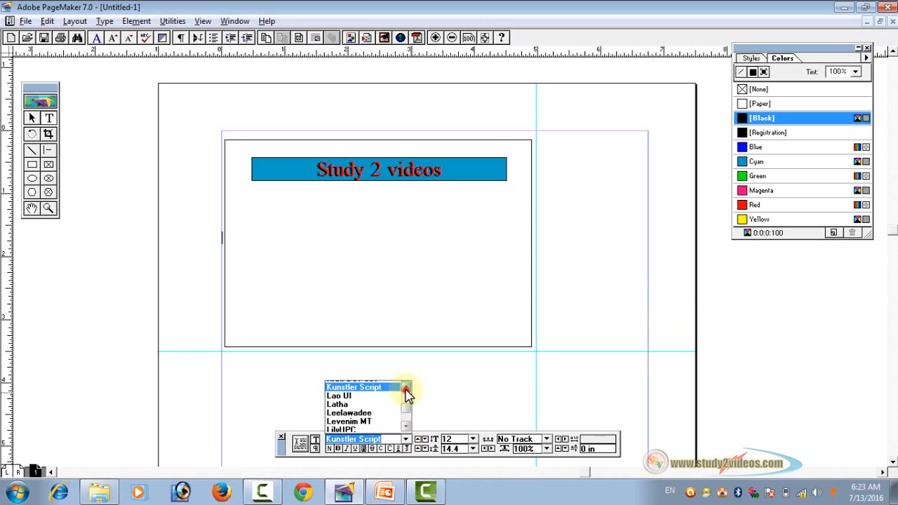
pyautogui.click(406, 388)
pyautogui.click(407, 387)
pyautogui.click(362, 391)
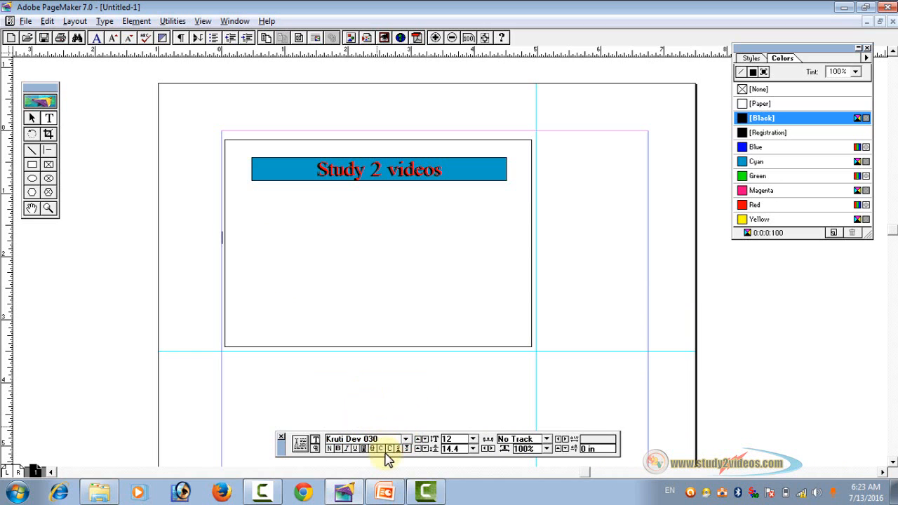
# - Place a new insertion point just below the title banner, enter hgkd as test text and delete it
pyautogui.click(261, 231)
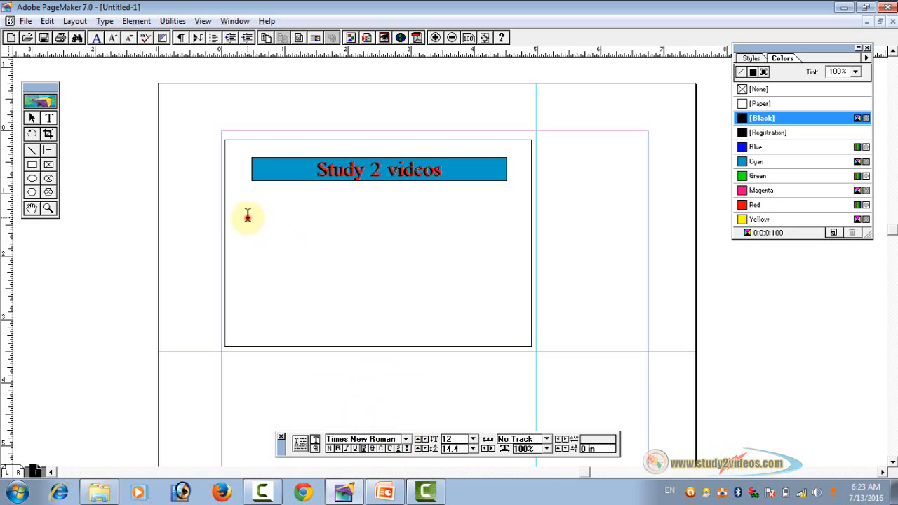
pyautogui.click(247, 216)
pyautogui.write('hgkd')
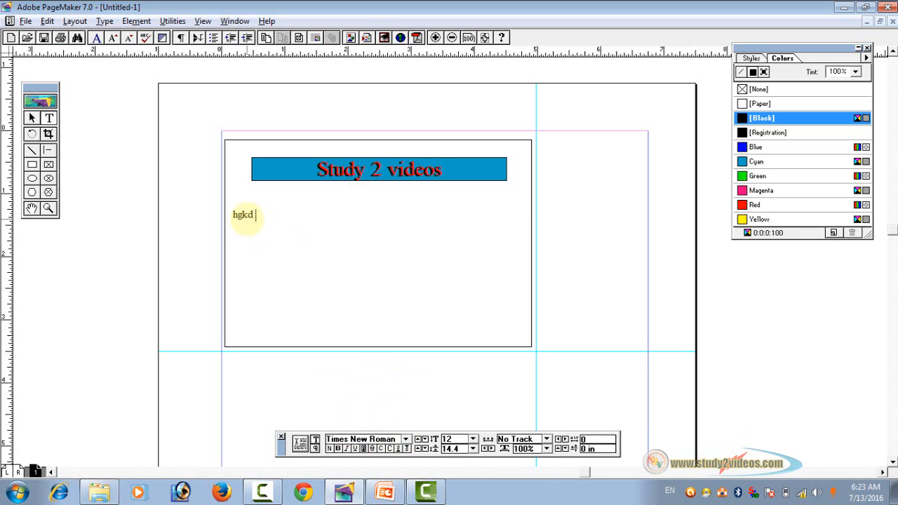
pyautogui.moveTo(257, 209); pyautogui.dragTo(231, 208)
pyautogui.press('BackSpace')
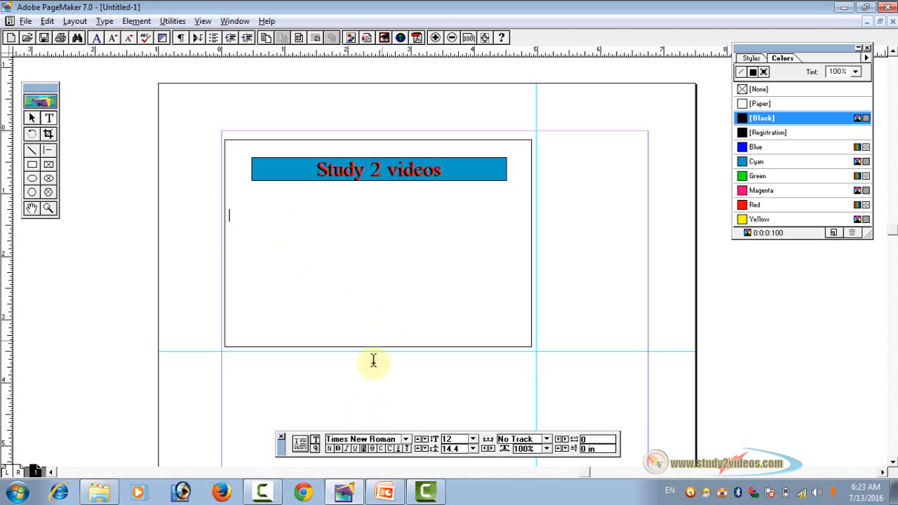
# - Set the font to Kruti Dev 024 and enter a run of sample Hindi characters below the title banner
pyautogui.click(403, 437)
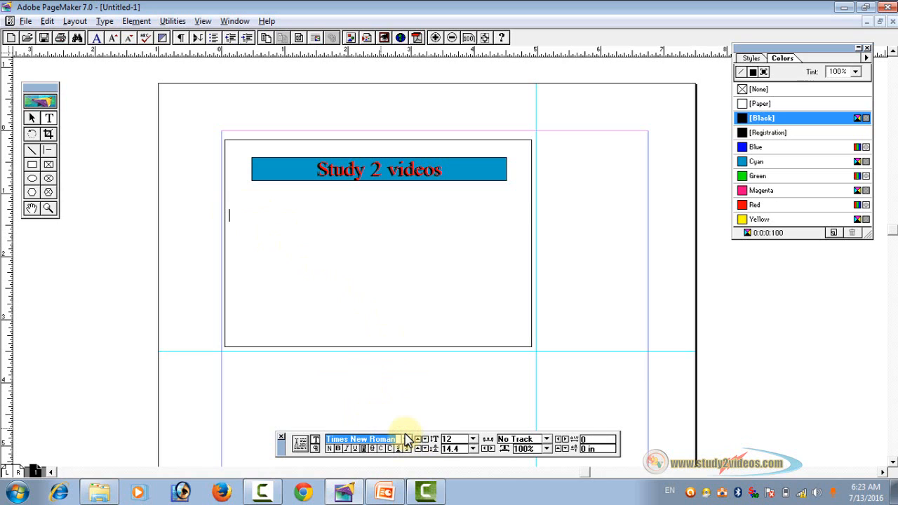
pyautogui.write('Kkk')
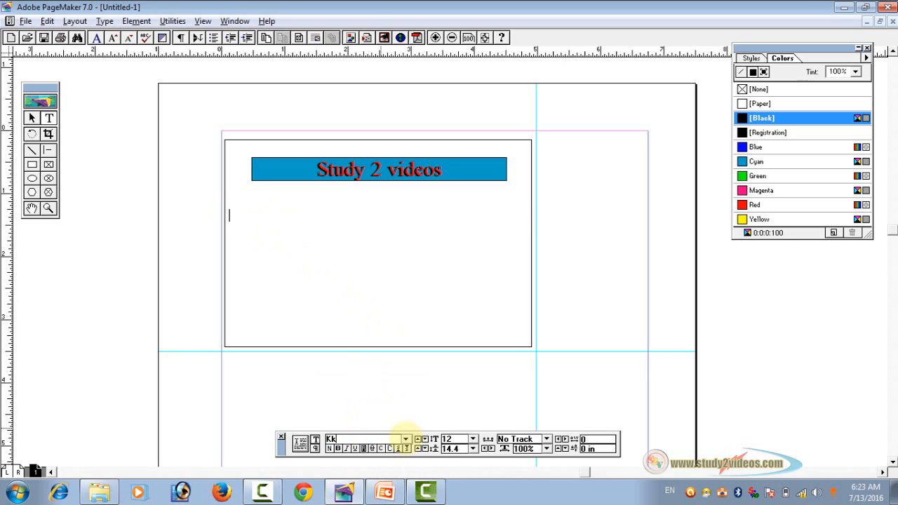
pyautogui.press('BackSpace')
pyautogui.press('BackSpace')
pyautogui.click(403, 439)
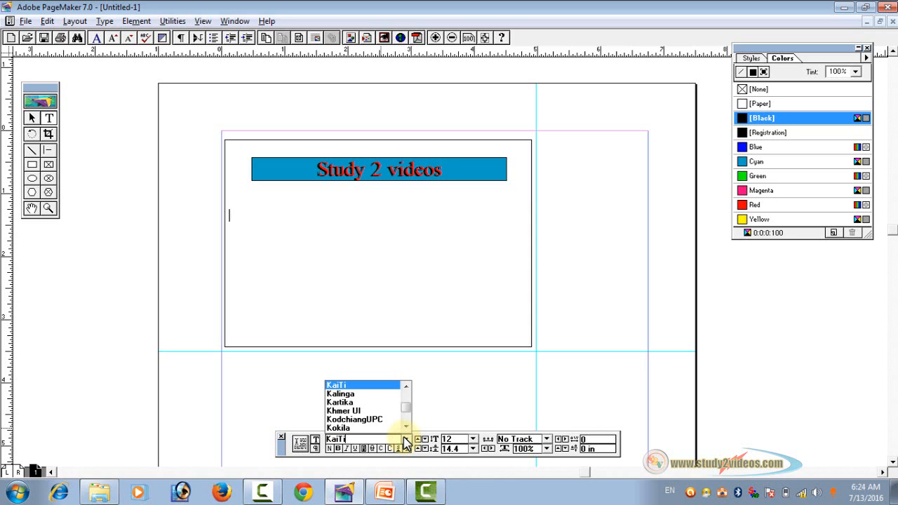
pyautogui.click(405, 426)
pyautogui.click(405, 425)
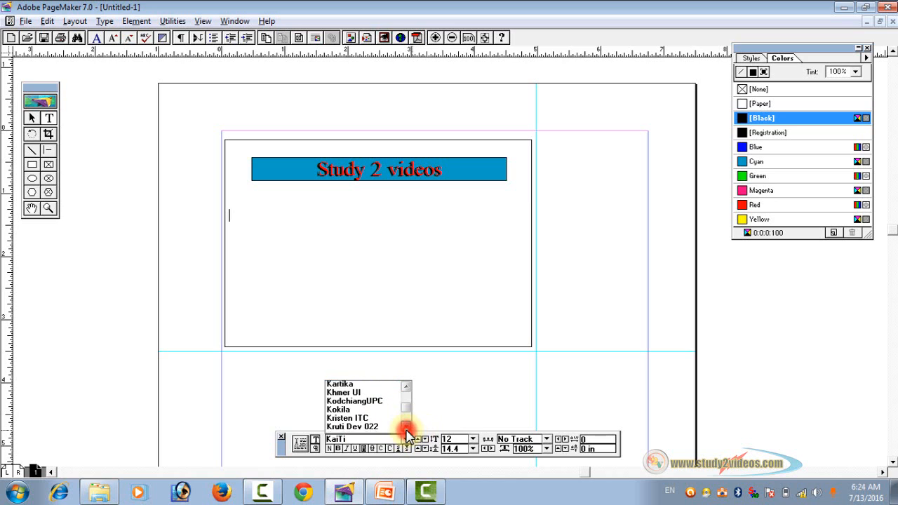
pyautogui.click(406, 427)
pyautogui.click(406, 426)
pyautogui.click(352, 402)
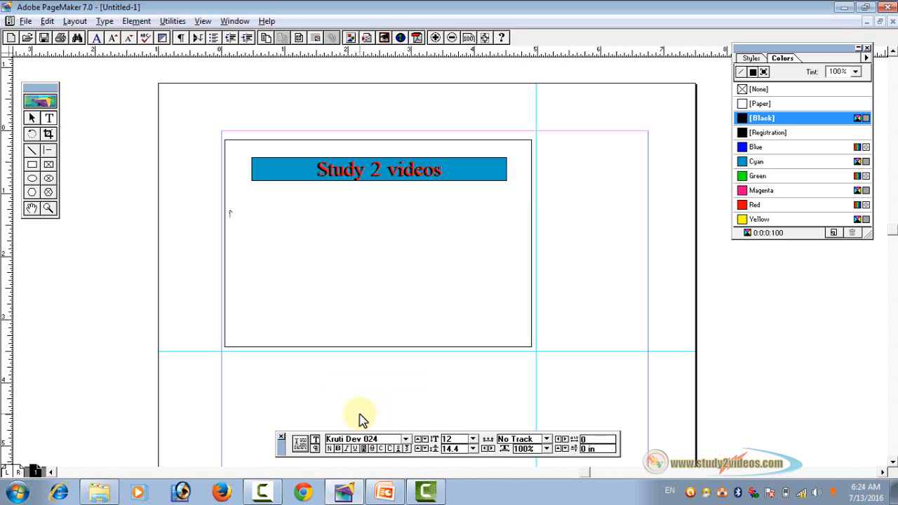
pyautogui.write('fgUkfdldklfdfoodyfgjsfdlhl')
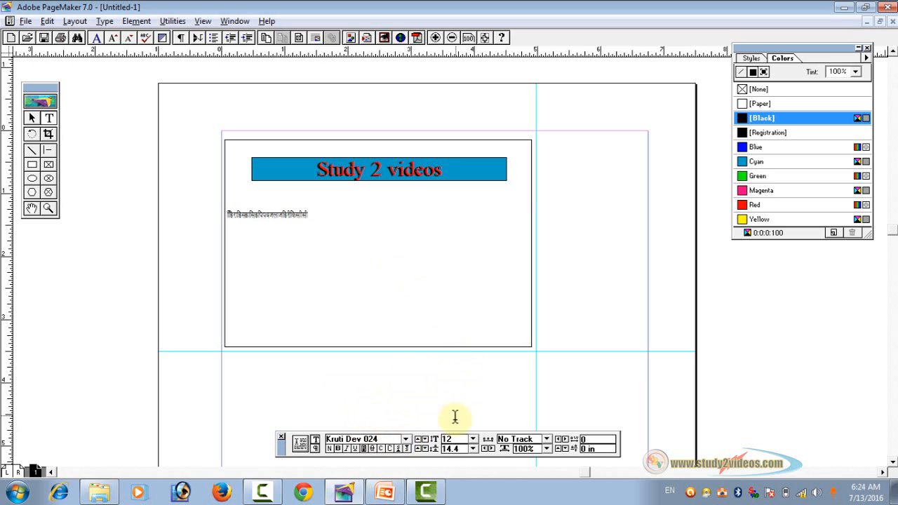
# - Set the font size to 30 and continue the line with more sample Hindi characters
pyautogui.click(472, 439)
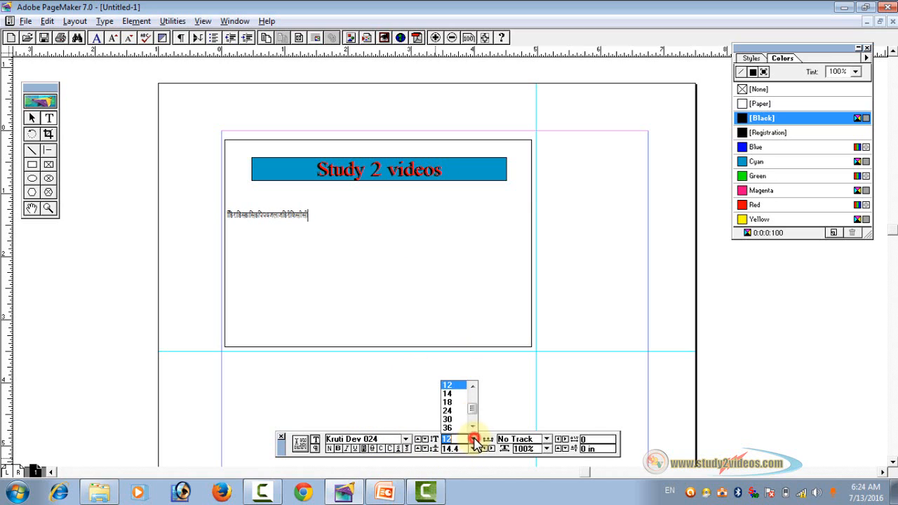
pyautogui.click(452, 419)
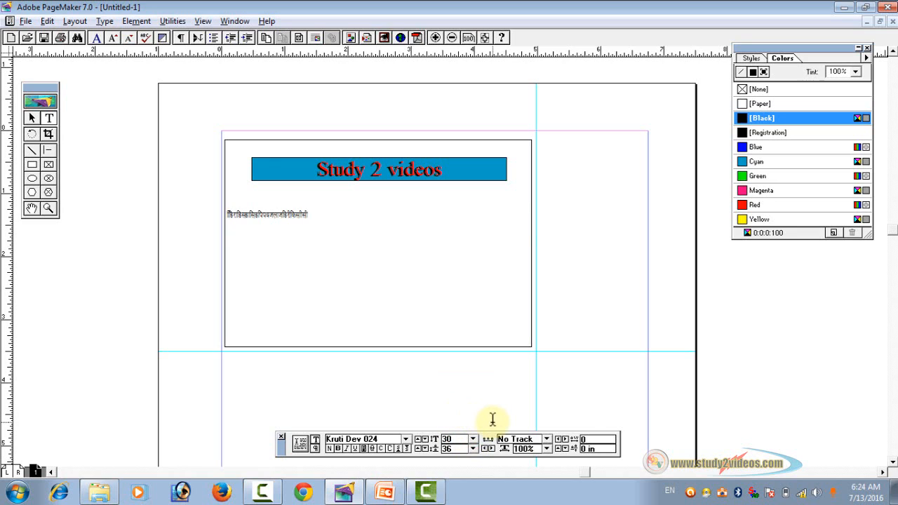
pyautogui.write('gk')
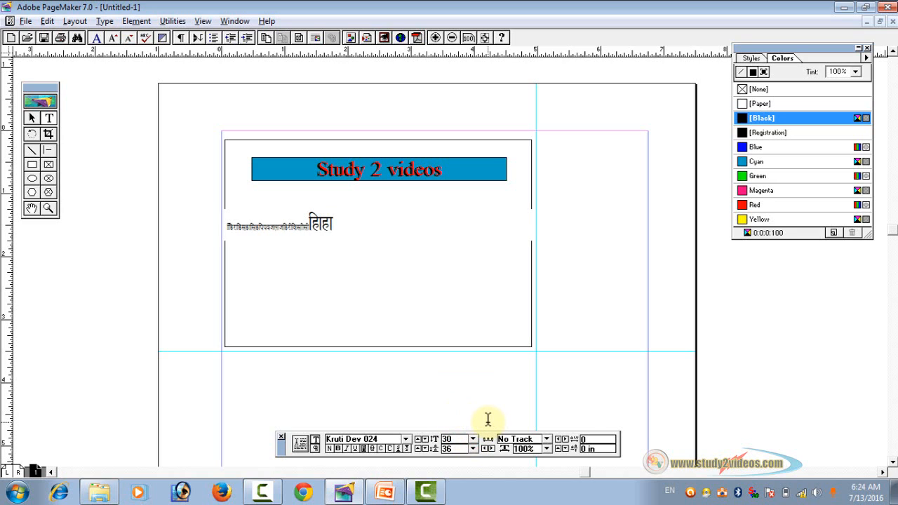
pyautogui.write('utieytic')
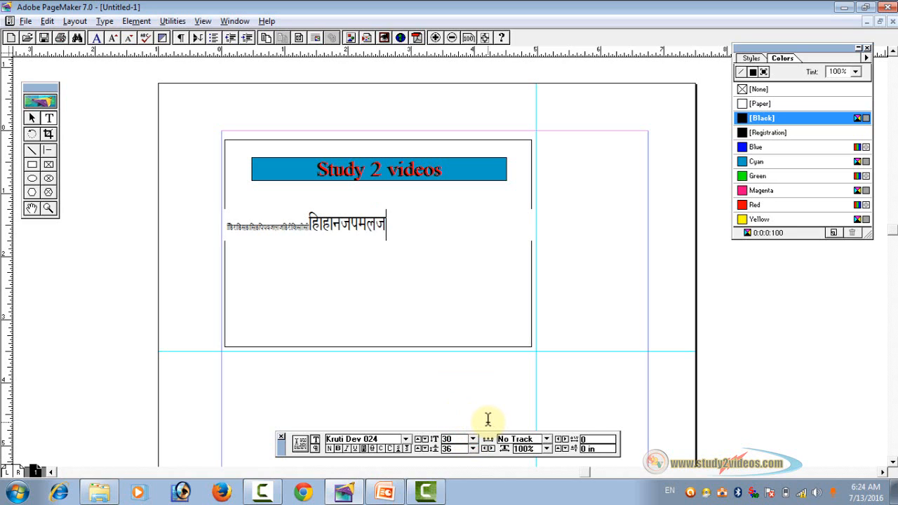
pyautogui.write('gnhvkijdiire')
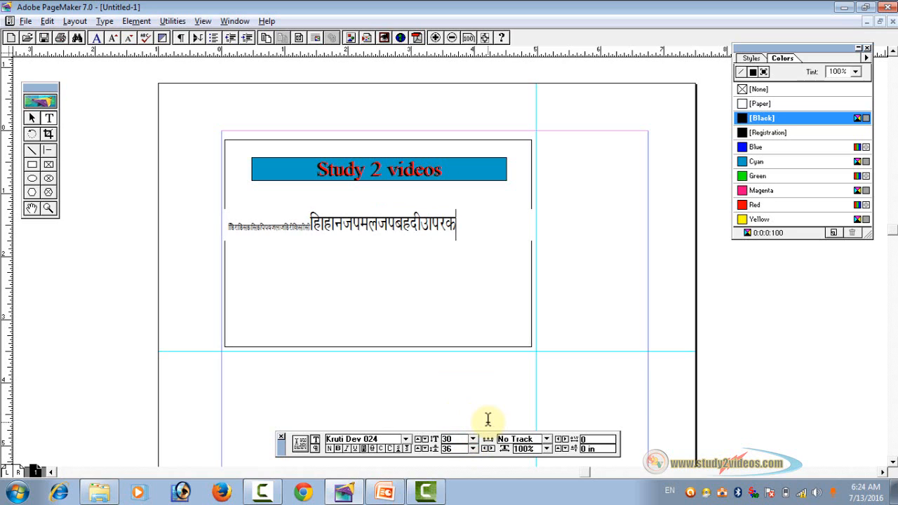
pyautogui.write('jktjrkjhdkjg')
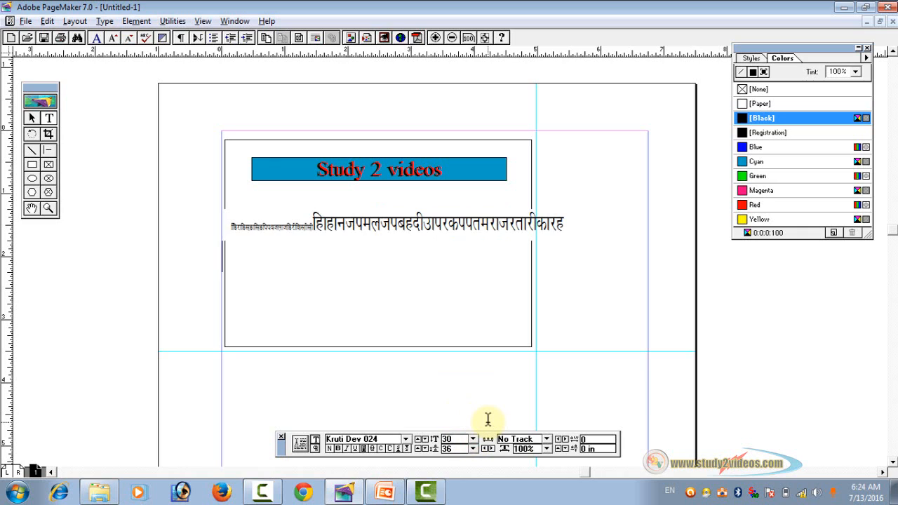
# - Add a second line of sample Hindi characters in Kruti Dev 024 below the first
pyautogui.press('Return')
pyautogui.write('jdidiiuigij')
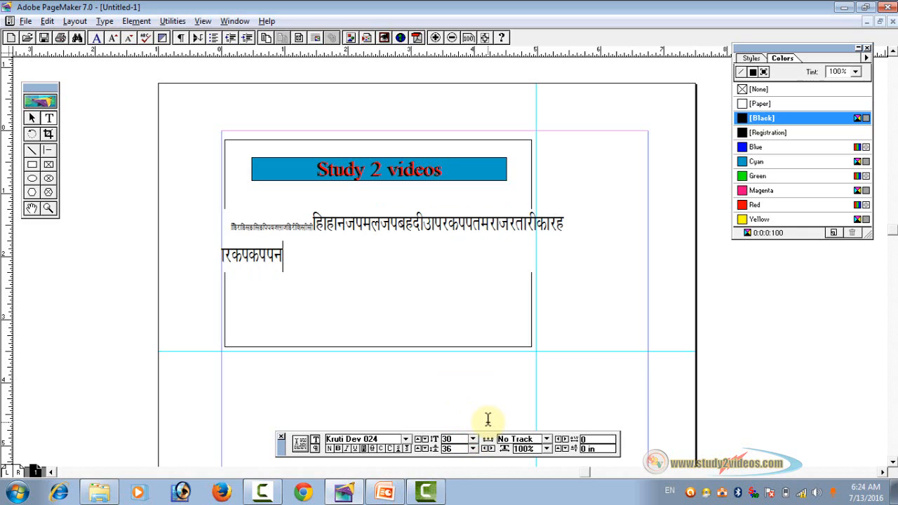
pyautogui.write('ikjjkgkjhgkdk')
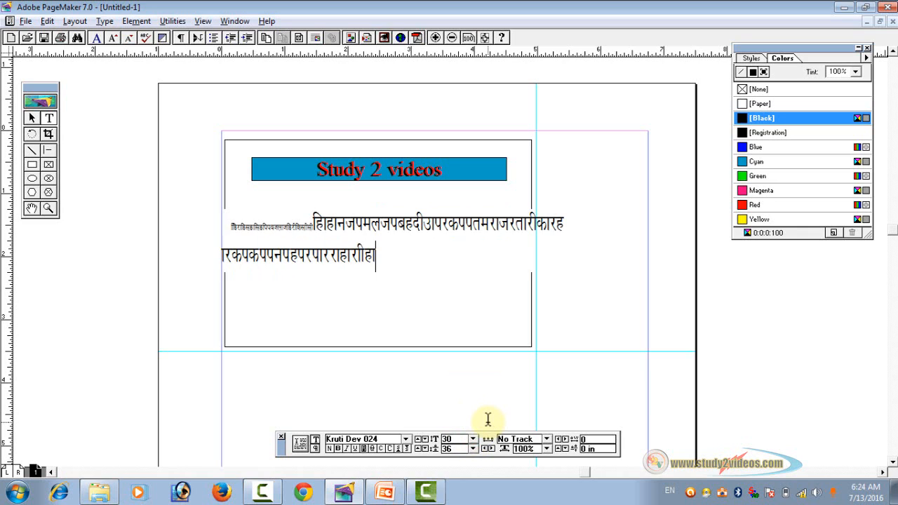
pyautogui.write('uirjthkkfjfj')
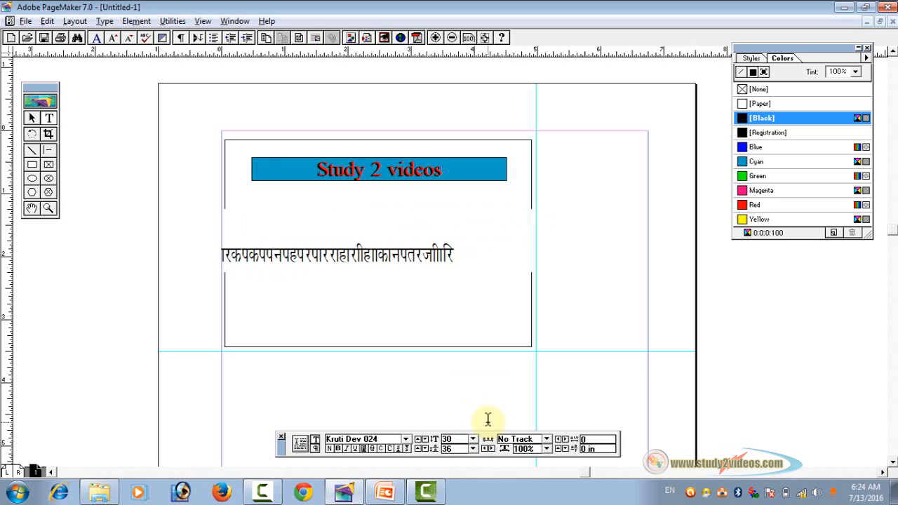